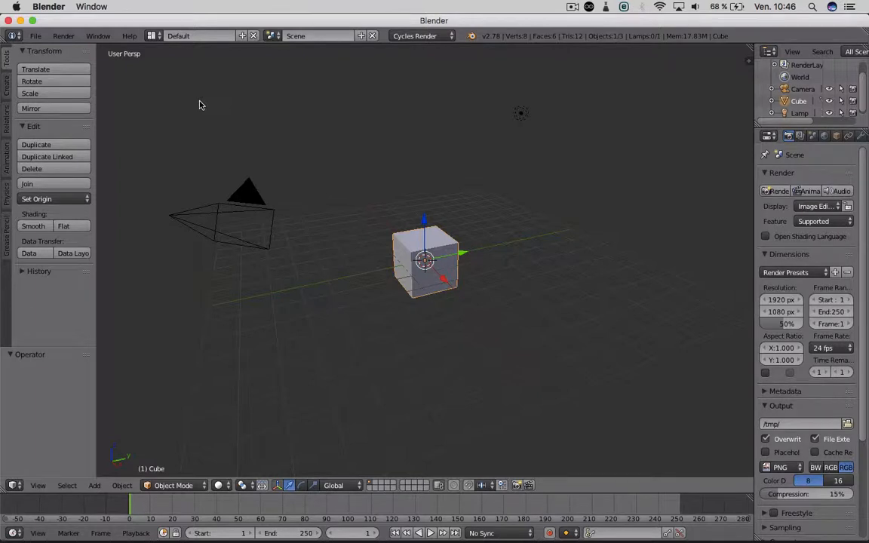
Open the add-on settings in the user preferences, enlarge the window and search the add-ons for "bsurf"
left_click(38, 37)
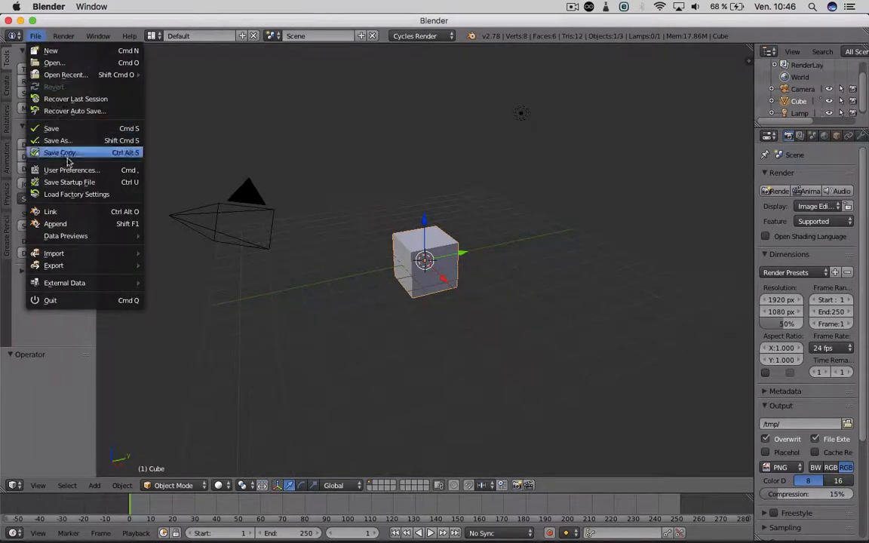
left_click(69, 171)
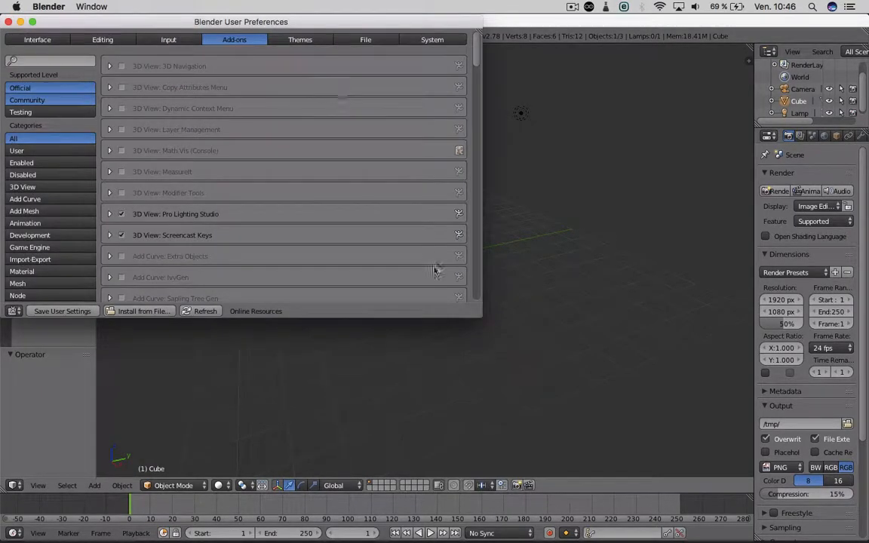
left_click_drag(478, 318, 607, 400)
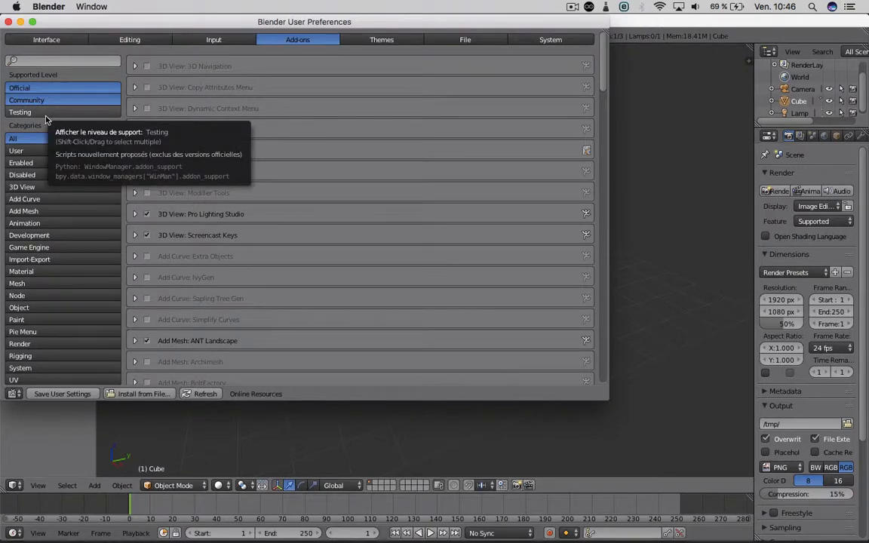
left_click(39, 63)
type("b")
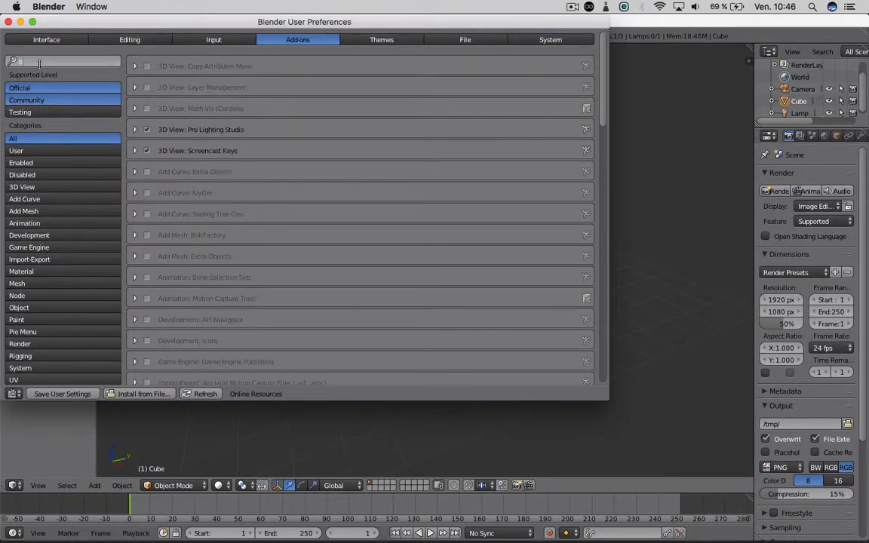
type("sur")
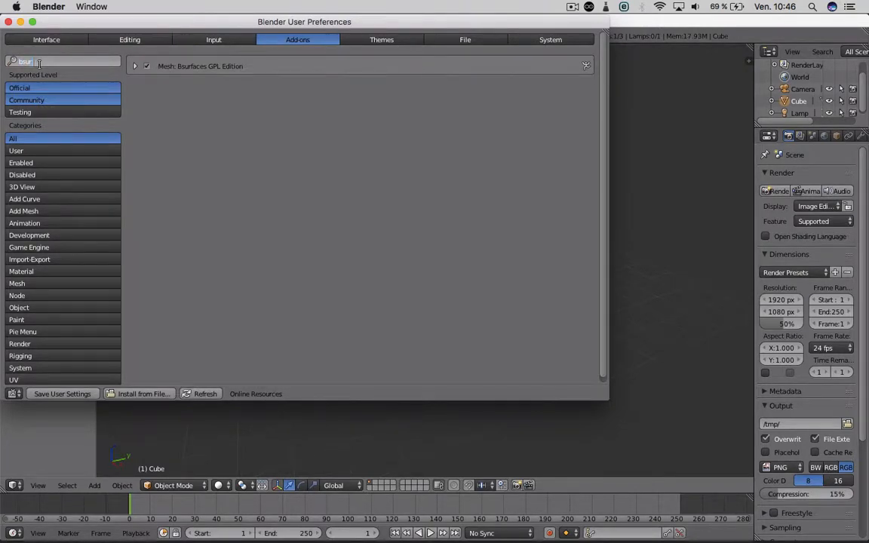
type("fe")
key("BackSpace")
Save the user settings and close the preferences window
left_click(70, 395)
left_click(73, 396)
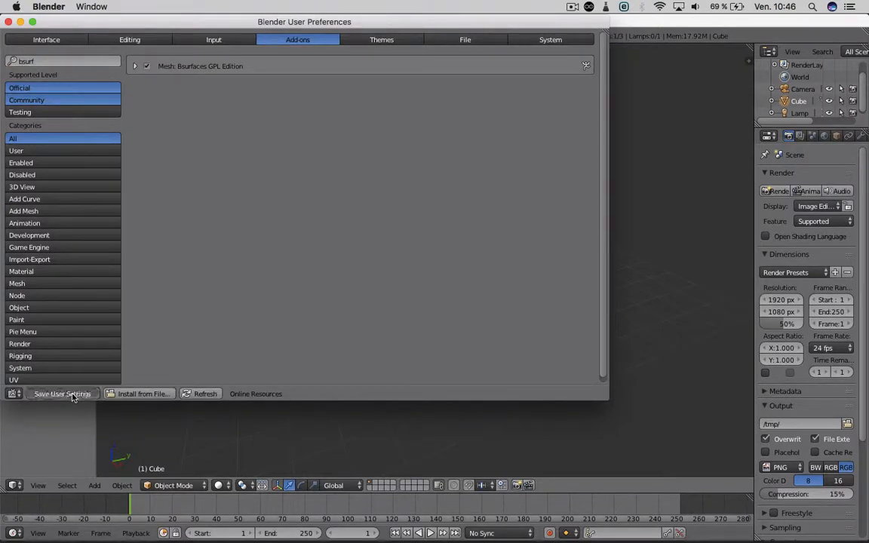
left_click(9, 21)
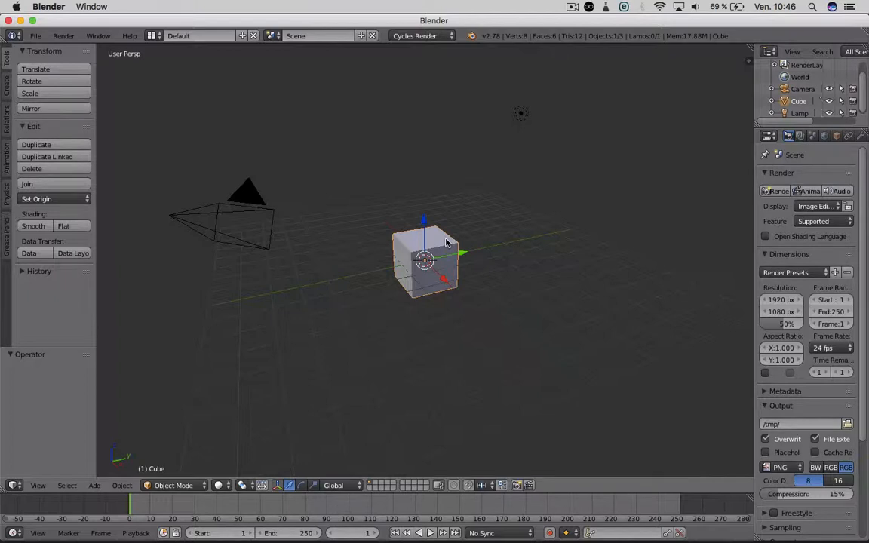
Delete the default cube and add a Bezier circle at the origin in the top view
key("x")
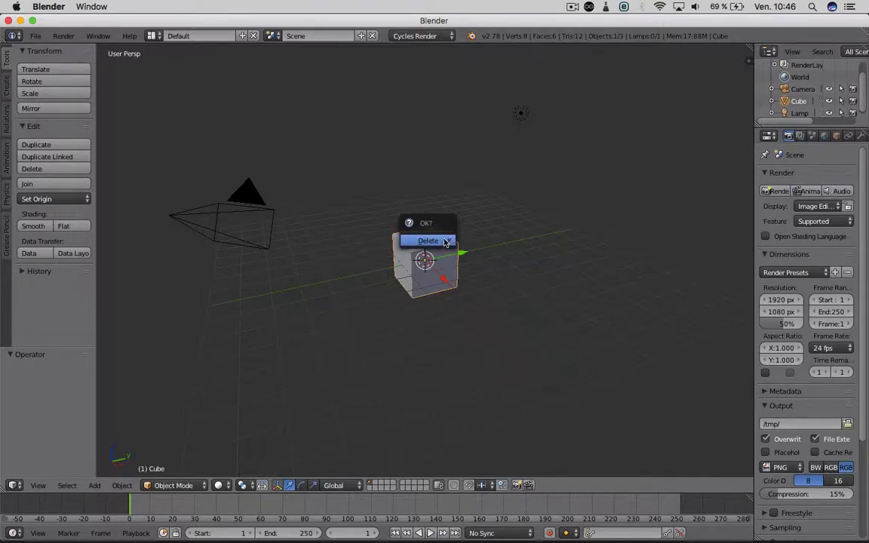
left_click(444, 241)
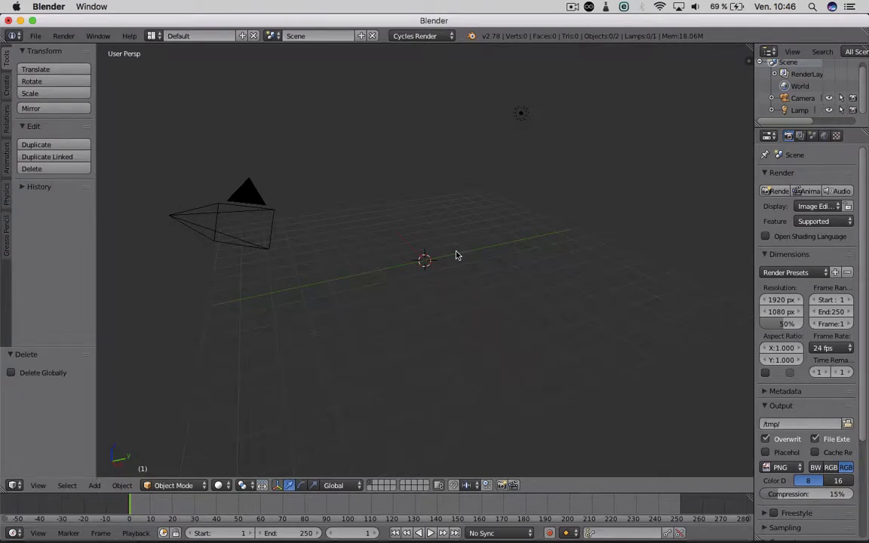
key("KP_7")
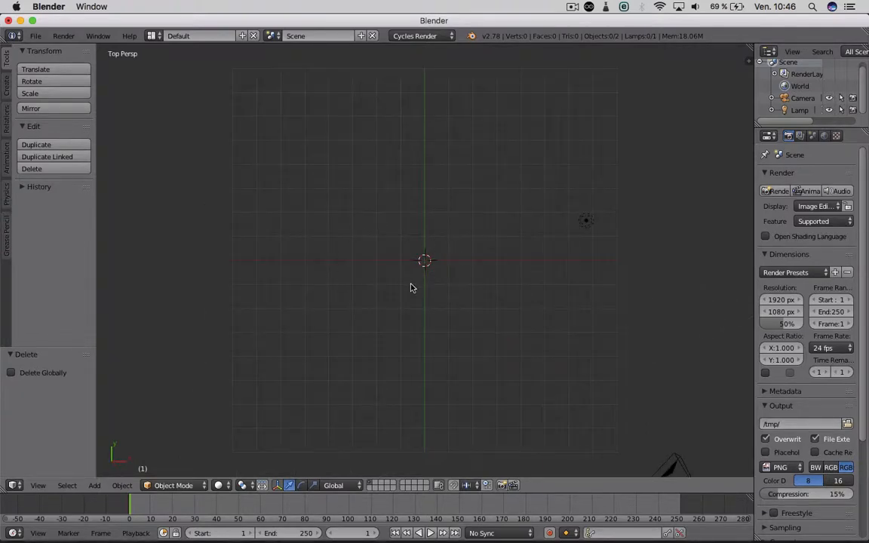
key("shift+a")
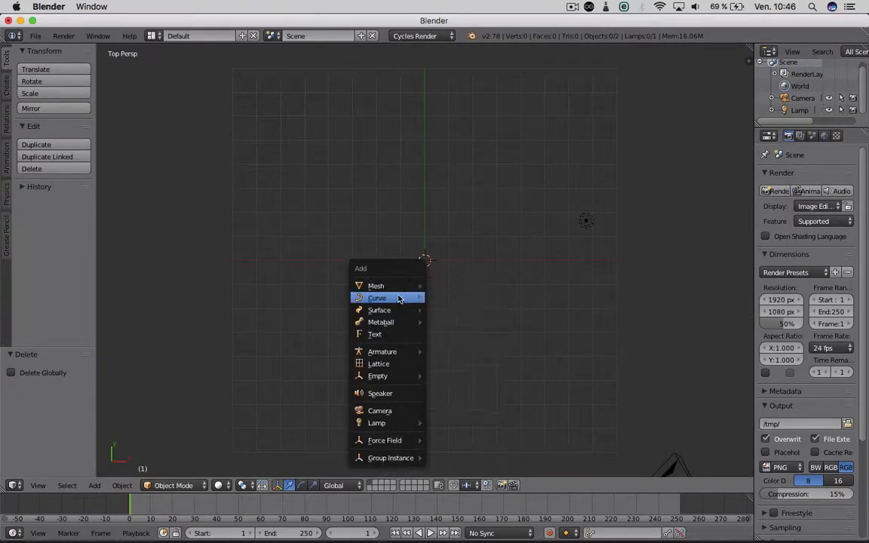
mouse_move(420, 298)
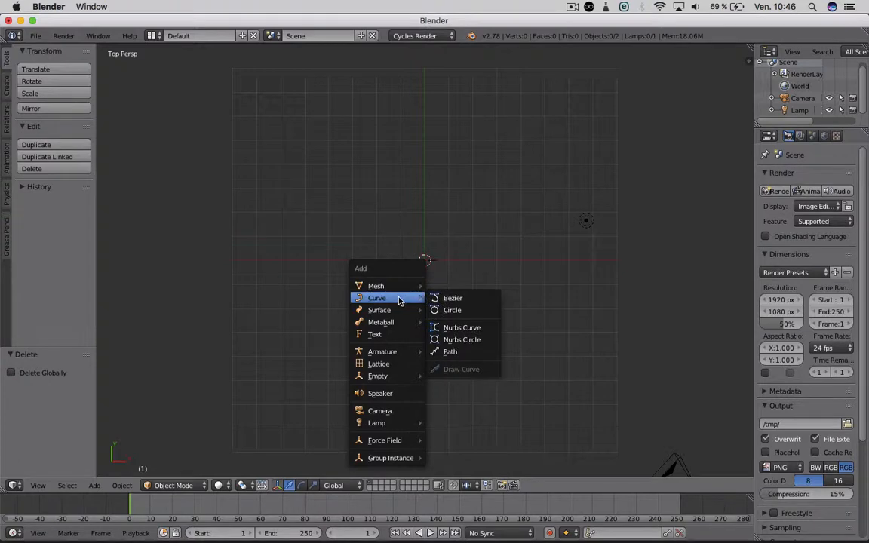
left_click(468, 316)
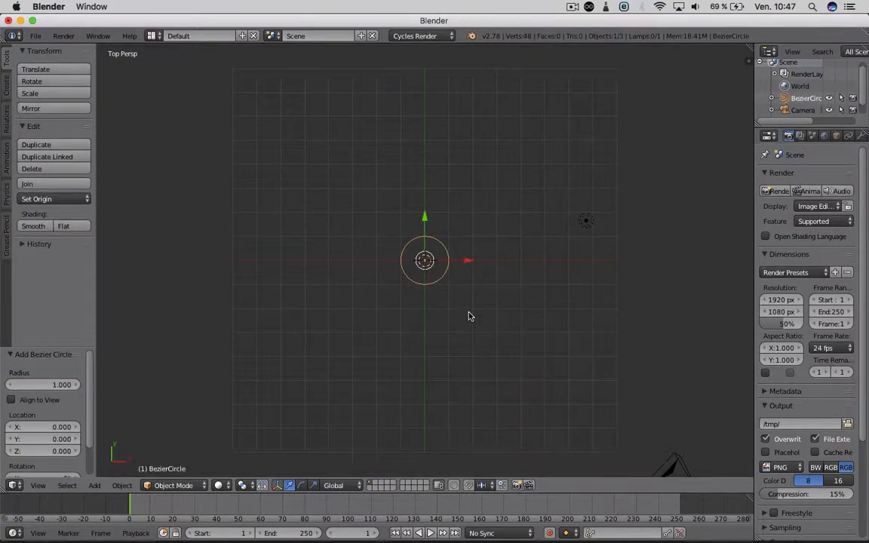
Switch to the right view and start the Screencast Keys display, leaving the 3D view's properties hidden
key("KP_3")
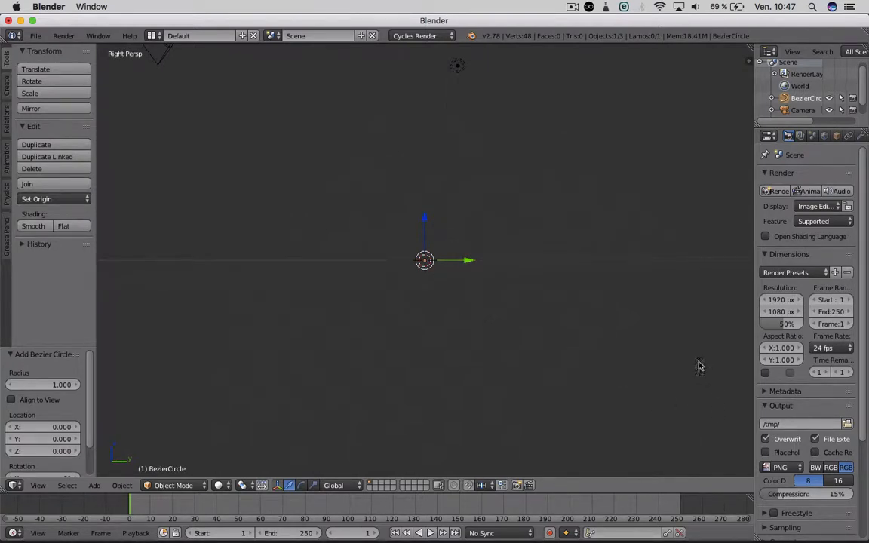
key("n")
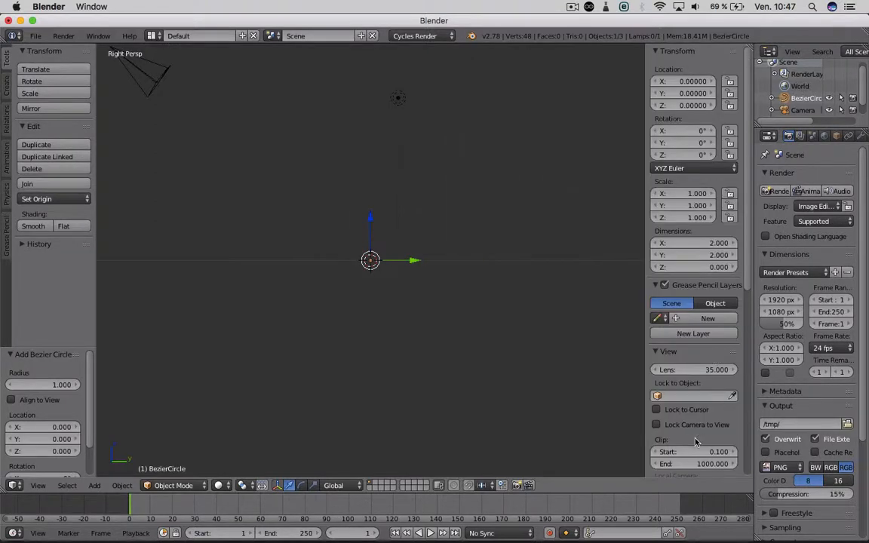
scroll(695, 423, "down", 10)
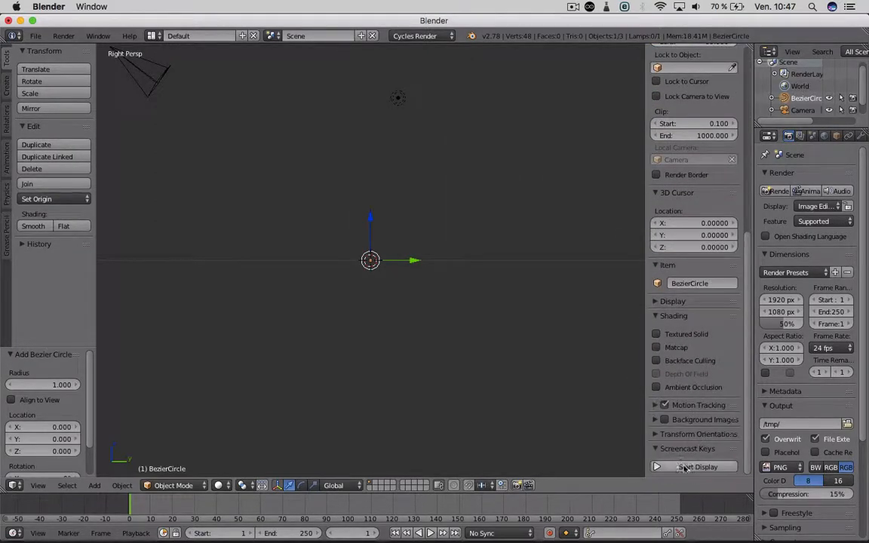
left_click(698, 467)
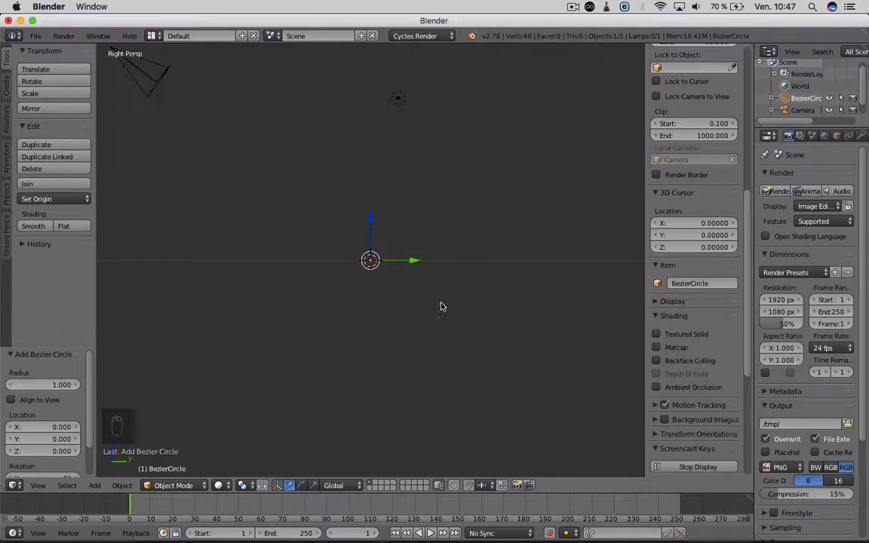
key("n")
key("n")
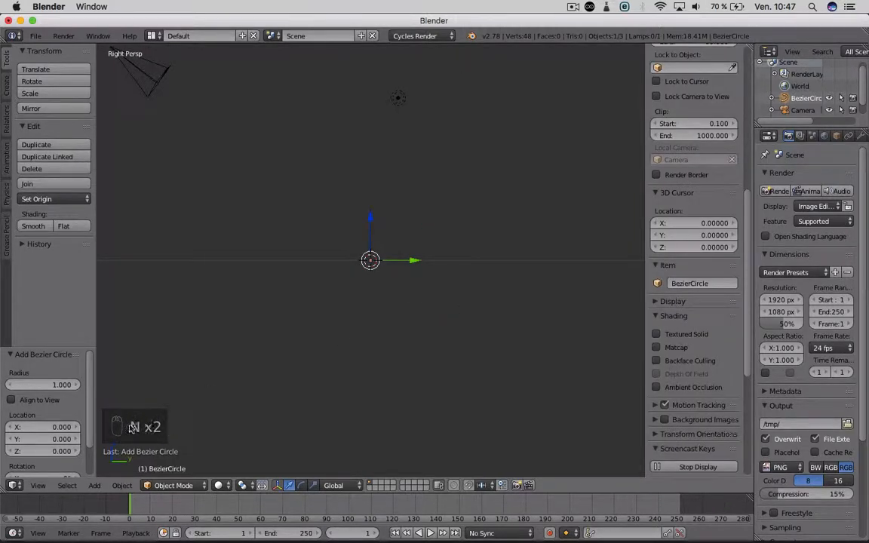
key("n")
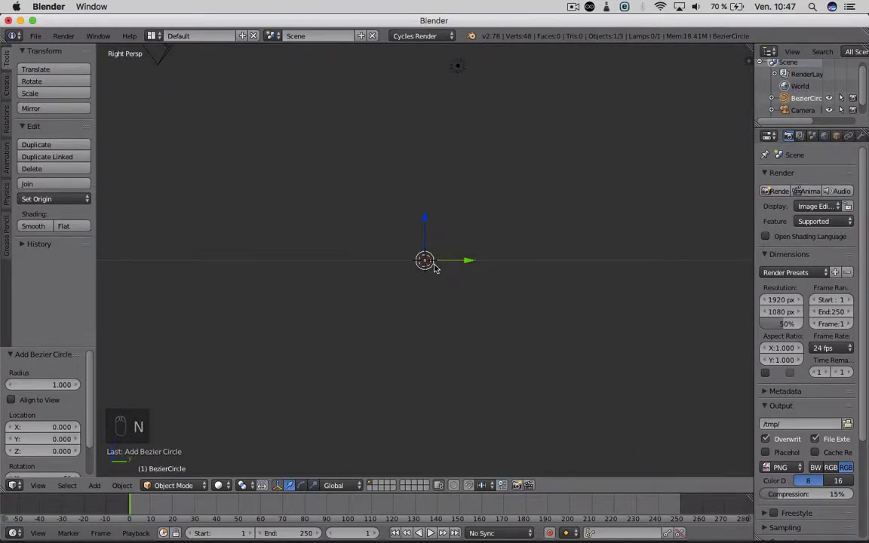
Duplicate the Bezier circle about 0.8 units up along Z and scale the copy by about 2.48
key("shift+d")
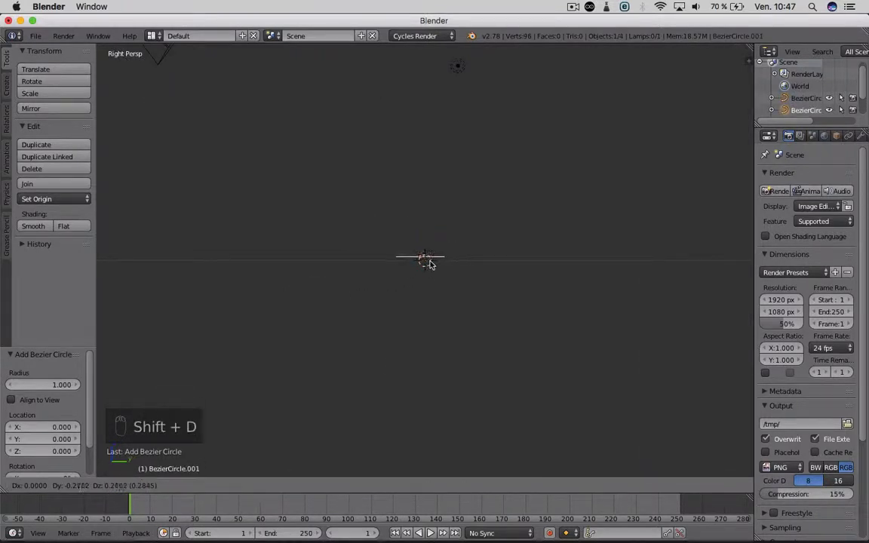
middle_click(430, 263)
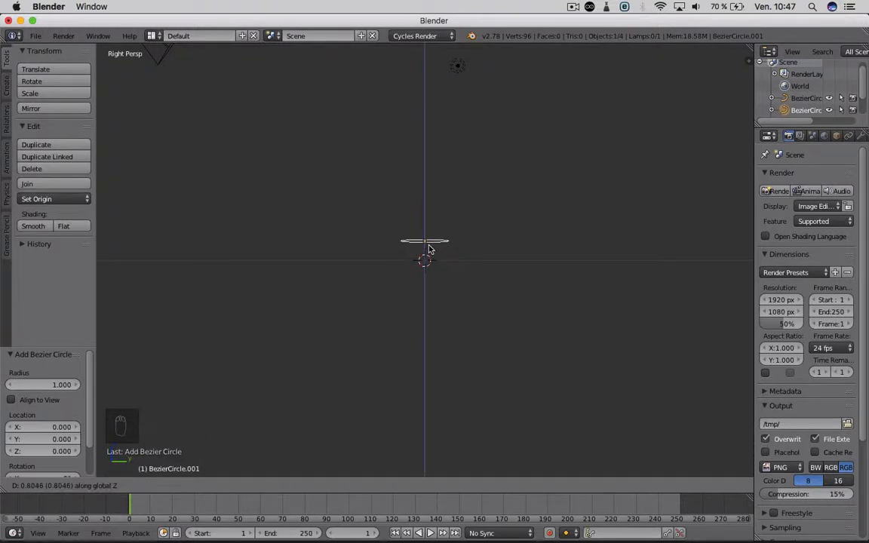
left_click(429, 249)
key("s")
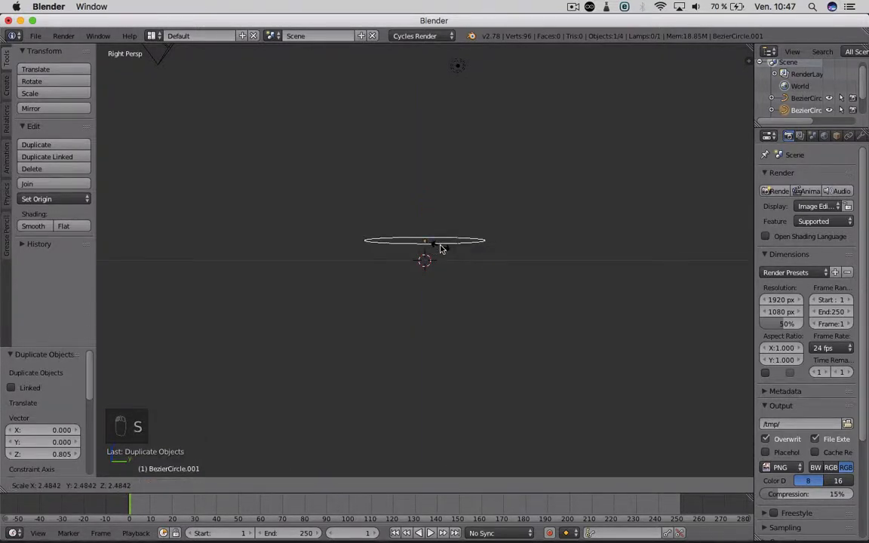
left_click(442, 249)
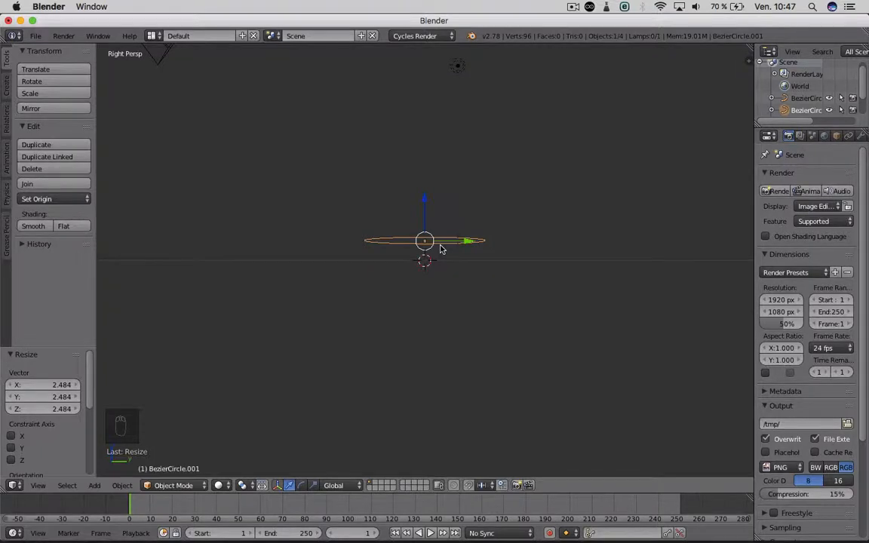
Duplicate the enlarged circle about 1 unit up along Z and scale the new copy by about 1.66
key("shift+d")
key("z")
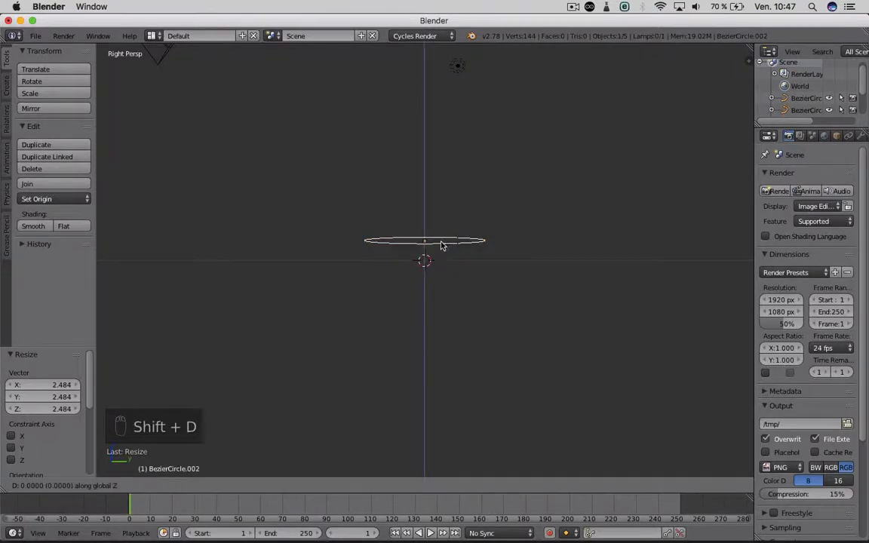
left_click(442, 225)
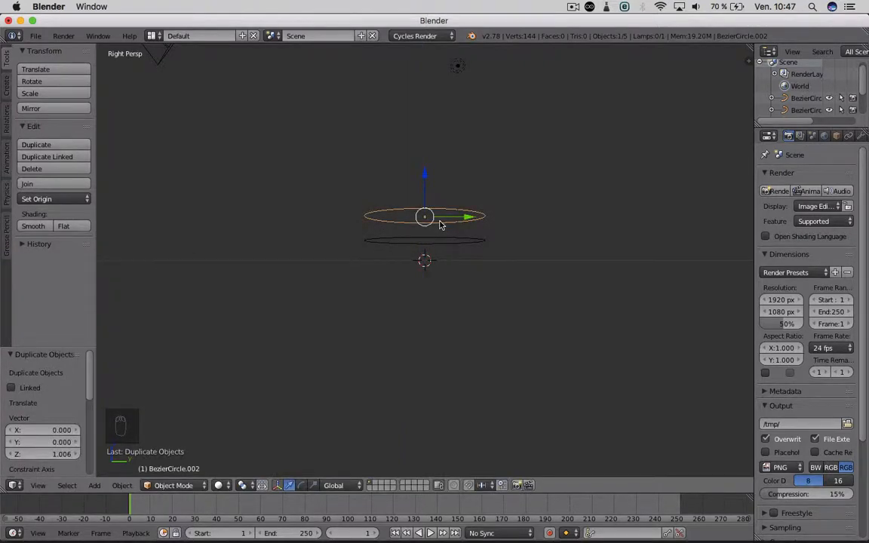
key("s")
left_click(452, 224)
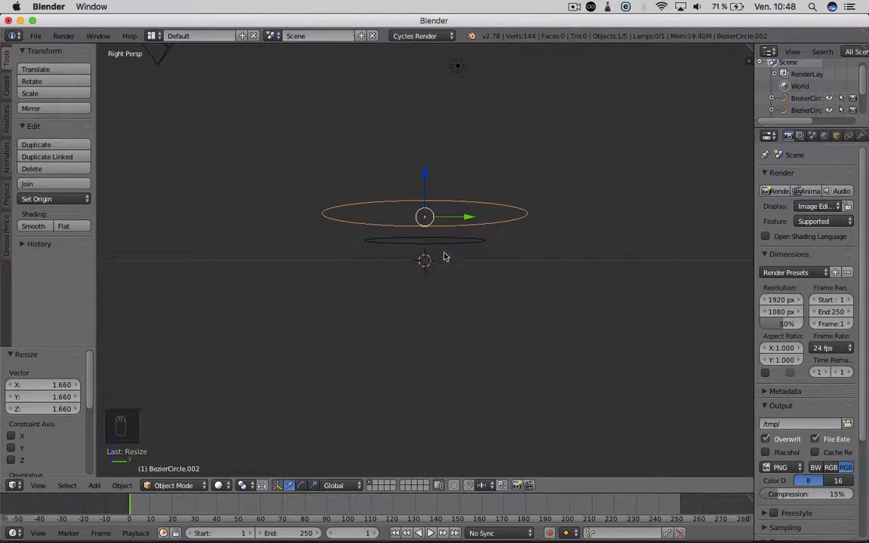
Examine the three stacked circles by selecting the lowest, middle and highest in turn
scroll(455, 247, "down", 4)
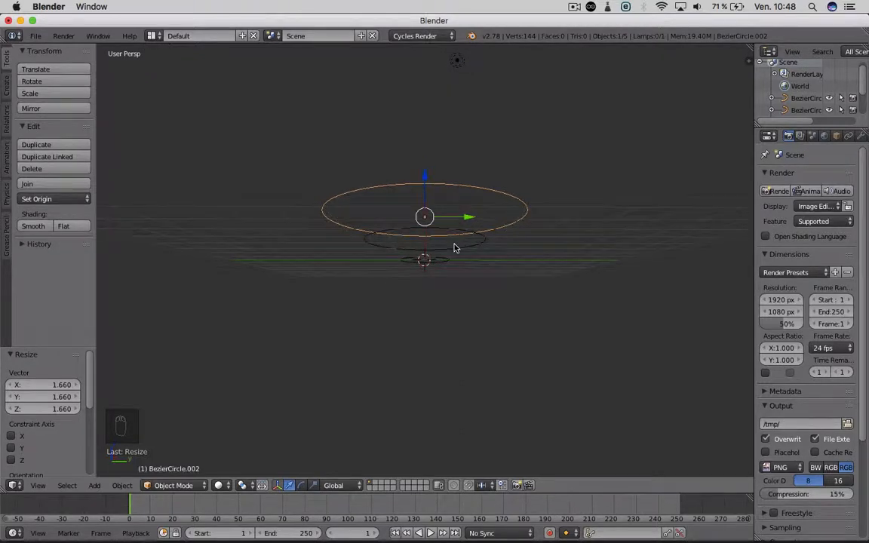
right_click(455, 250)
right_click(441, 261)
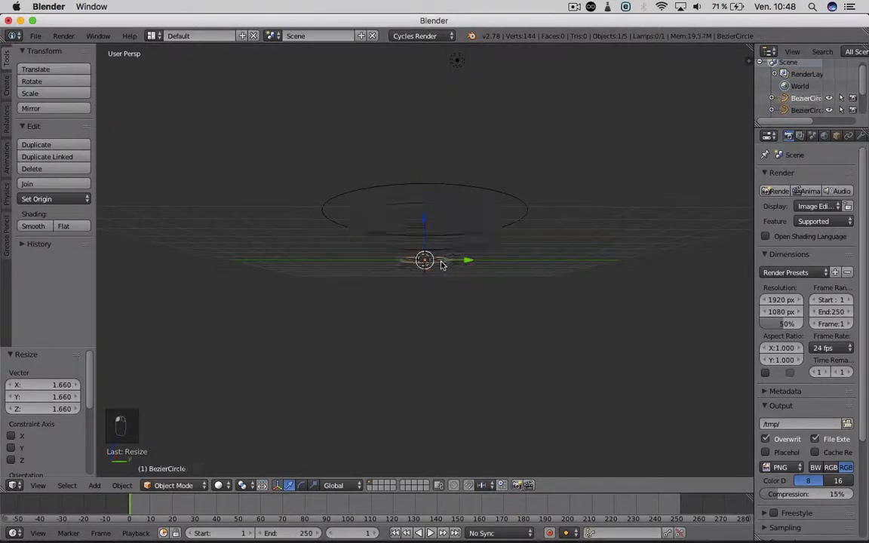
right_click(466, 247)
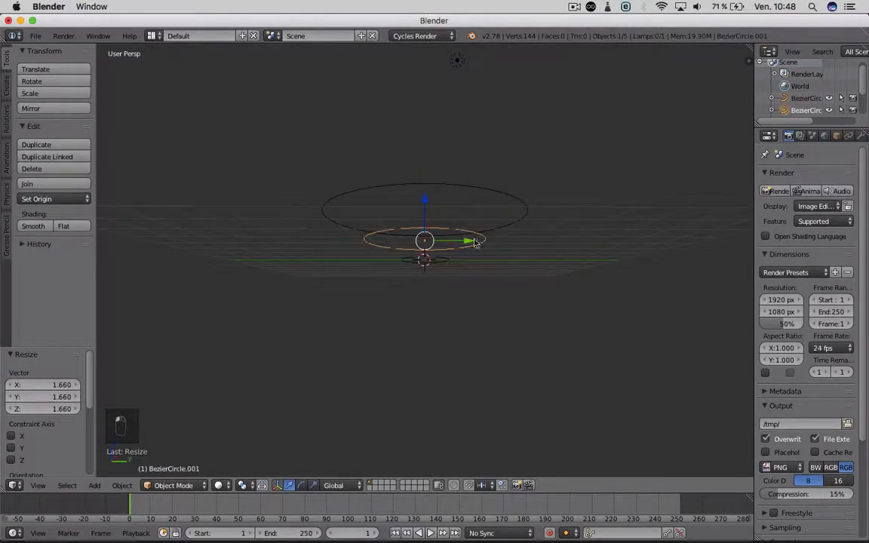
right_click(489, 231)
scroll(476, 284, "up", 5)
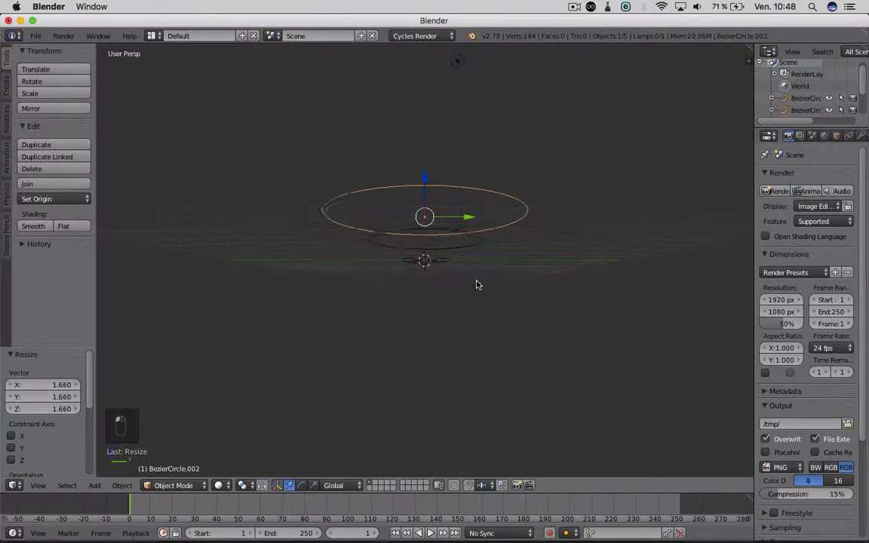
scroll(477, 284, "down", 2)
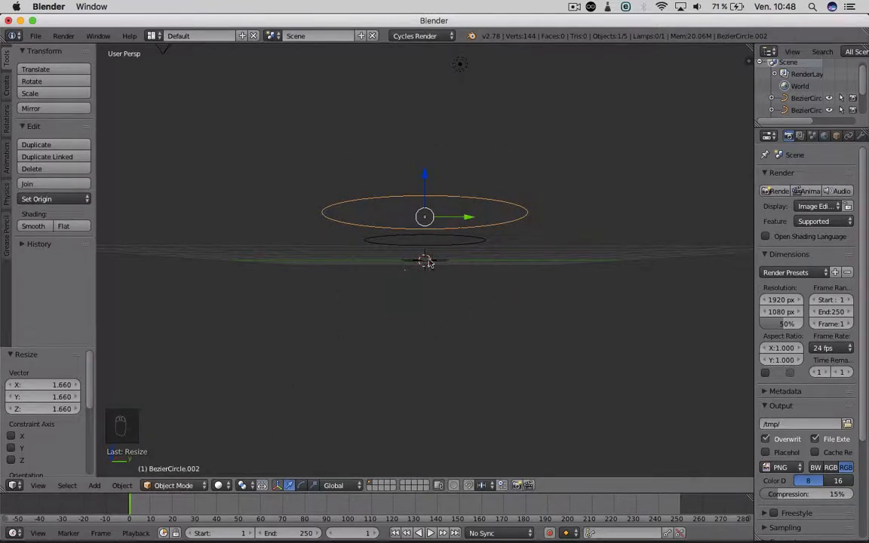
Check the highest circle's control points in Edit Mode, then return to Object Mode
key("Tab")
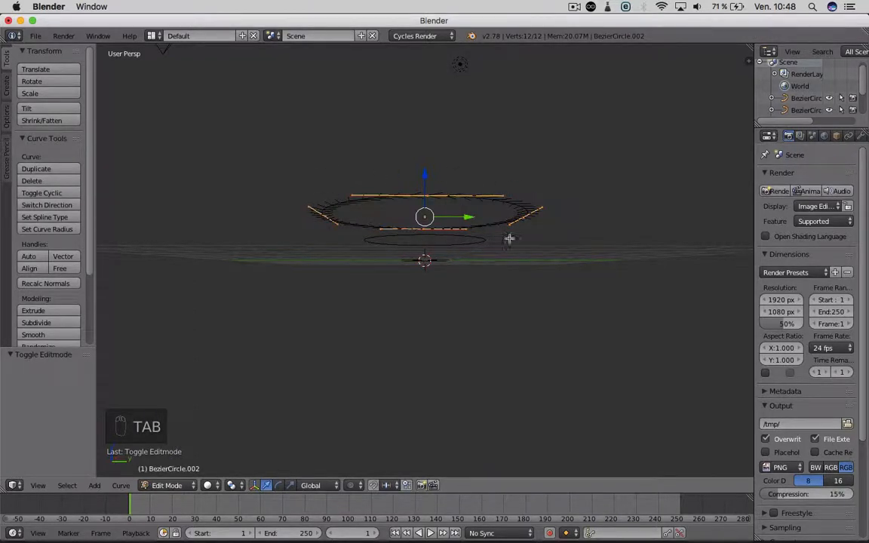
right_click(462, 234)
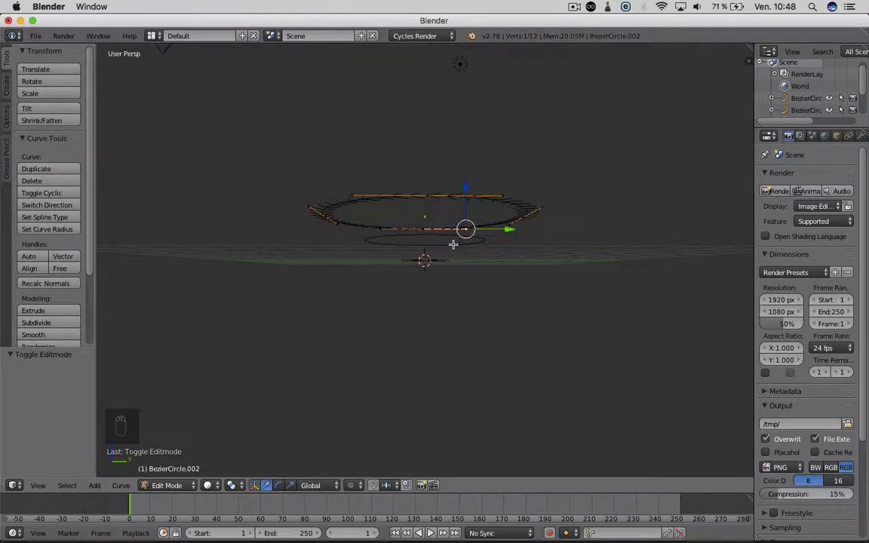
key("Tab")
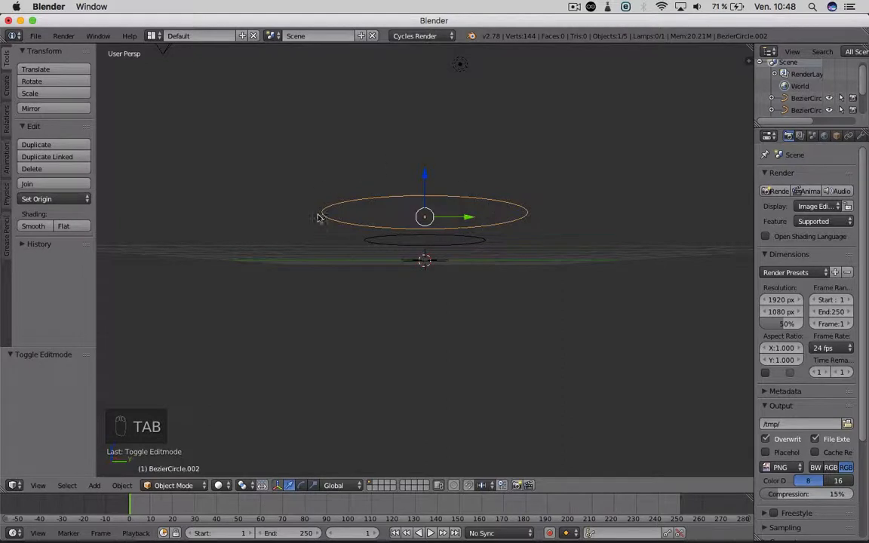
left_click(173, 485)
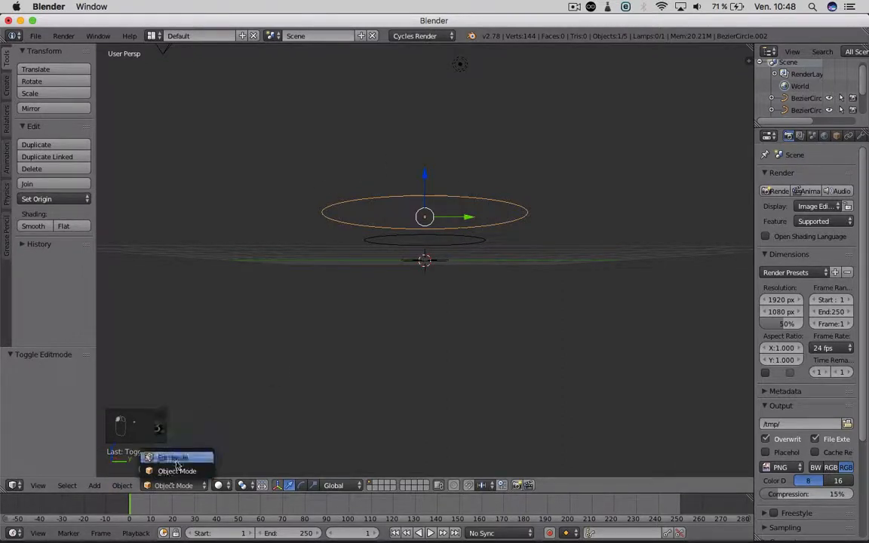
left_click(175, 471)
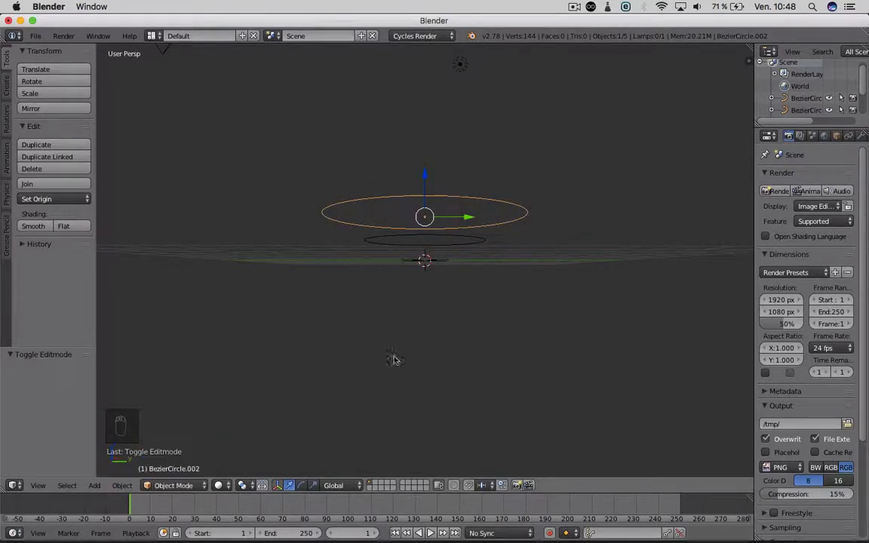
Join the three Bezier circles into a single curve object with the lowest circle active, and check its points in Edit Mode
left_click(472, 249, "shift")
left_click(444, 263, "shift")
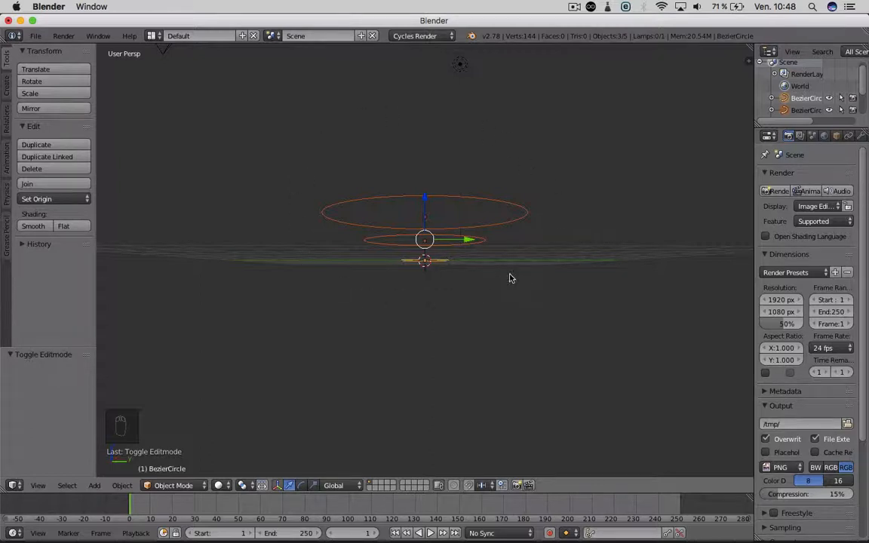
key("ctrl+j")
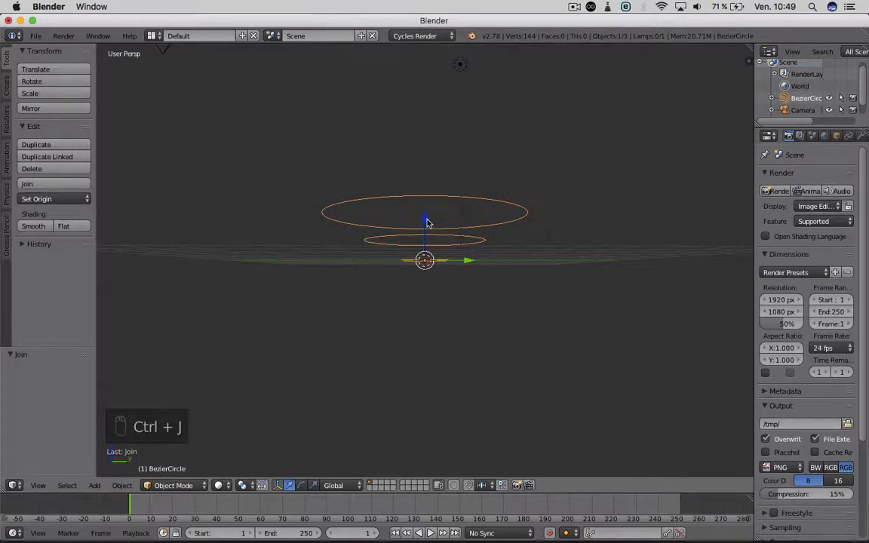
key("Tab")
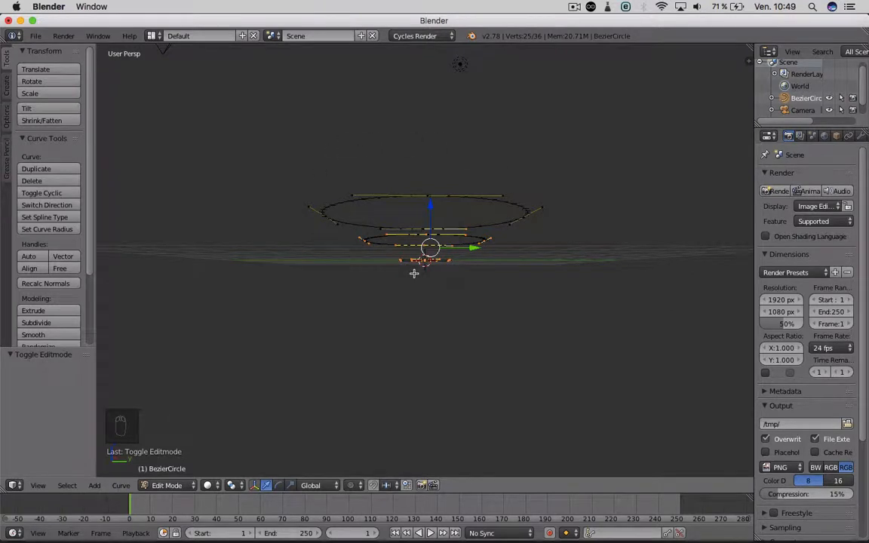
key("Tab")
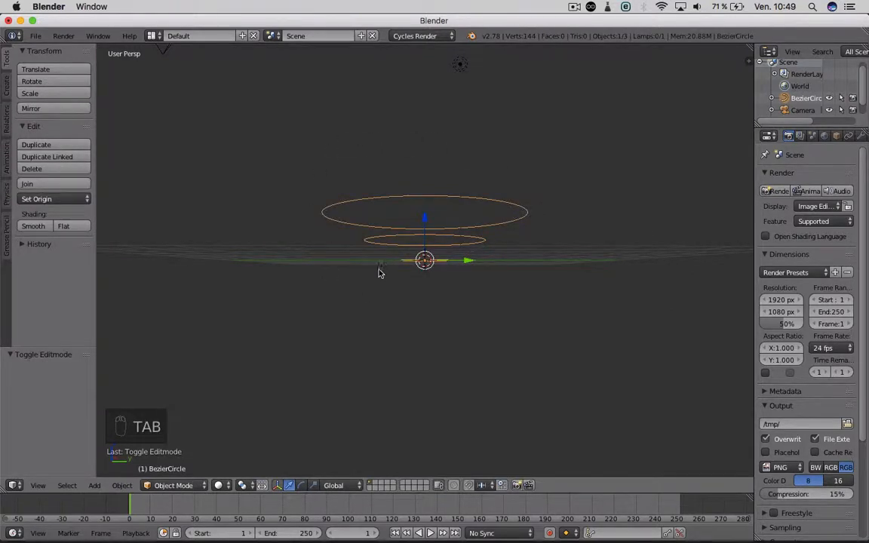
Add a mesh plane with a radius of 1 at the origin
scroll(380, 271, "down", 3)
scroll(380, 273, "down", 5)
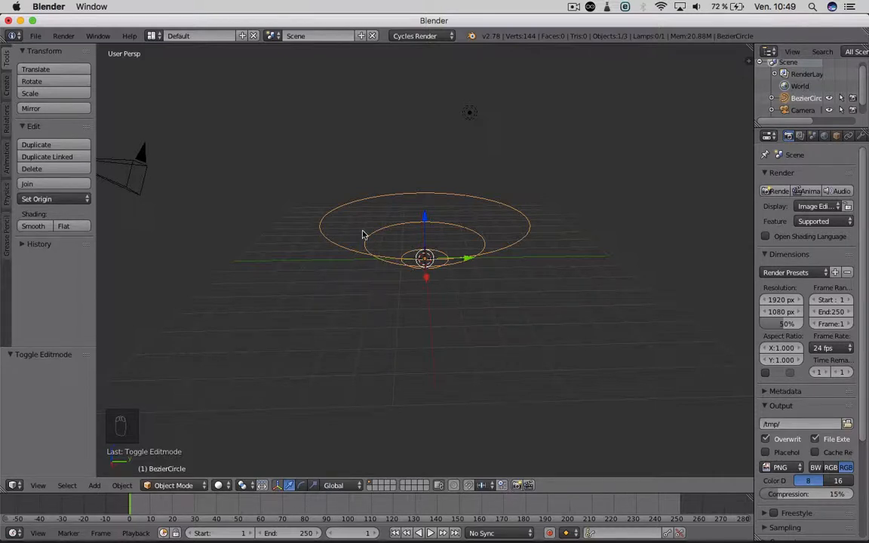
key("shift+a")
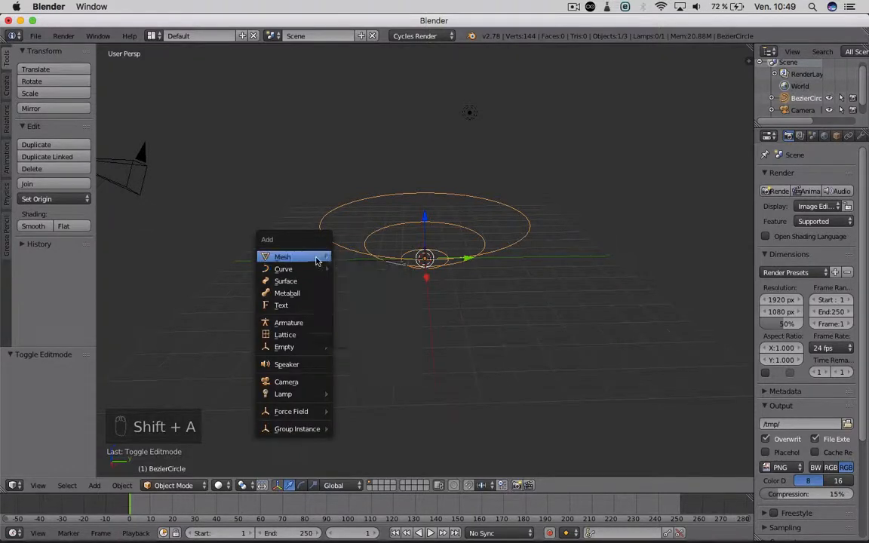
mouse_move(316, 260)
left_click(354, 259)
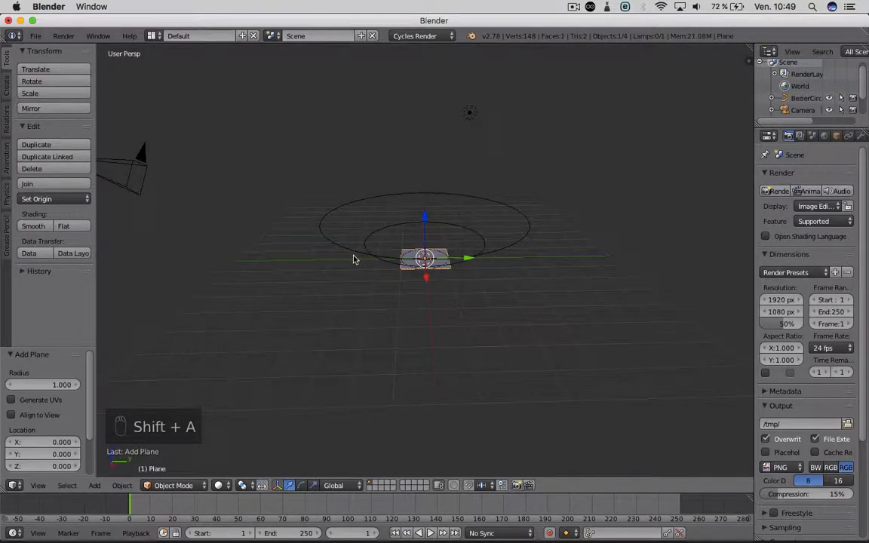
Move the plane about -5.49 units along Y, clear of the circles, and scale it by about 0.6
left_click_drag(468, 259, 341, 258)
key("s")
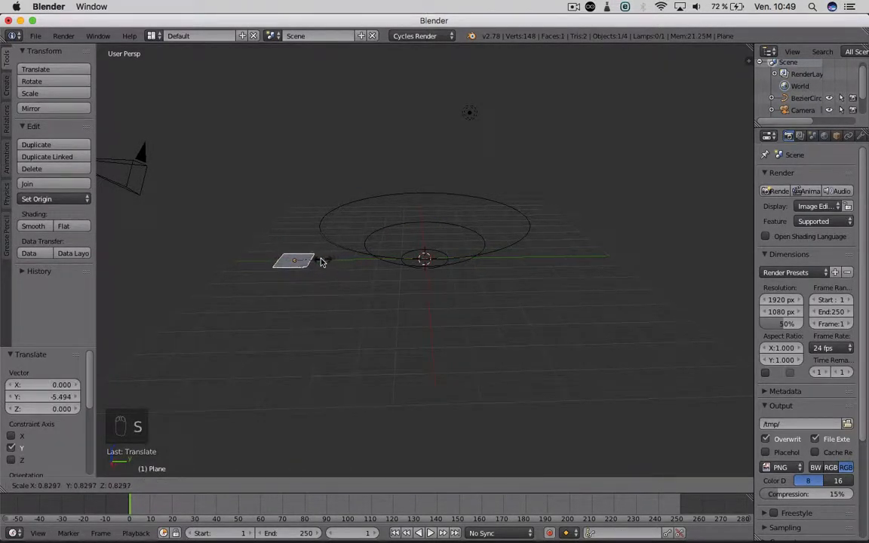
left_click(324, 261)
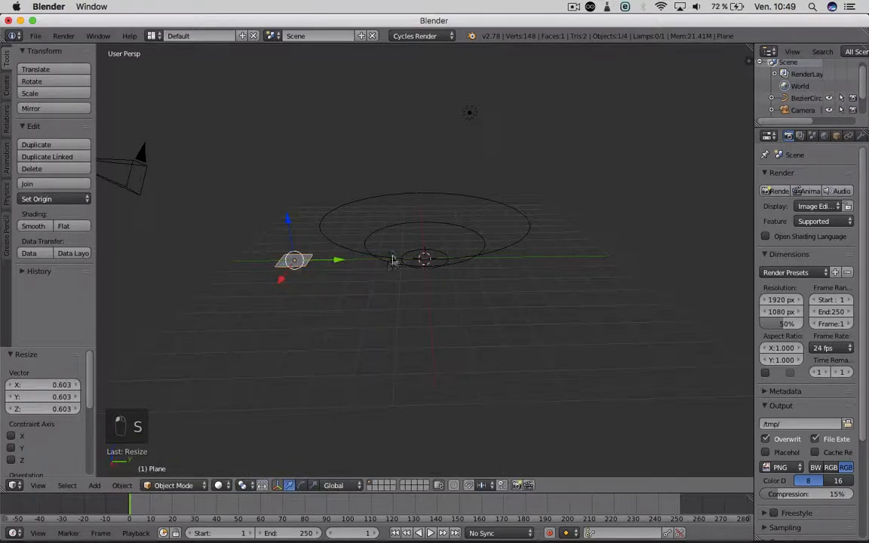
Select the joined circles with the plane as active object and generate a Bsurfaces surface from the plane's Edit Mode
right_click(469, 261)
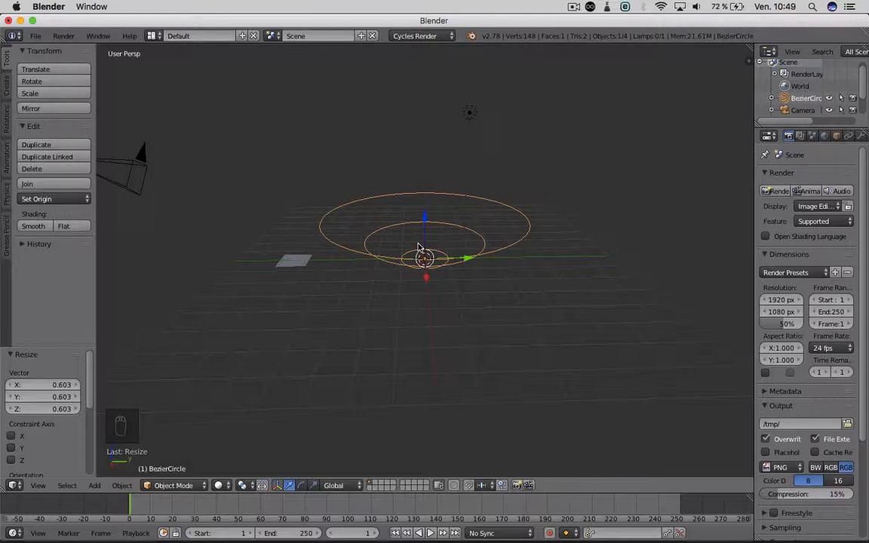
right_click(304, 262, "shift")
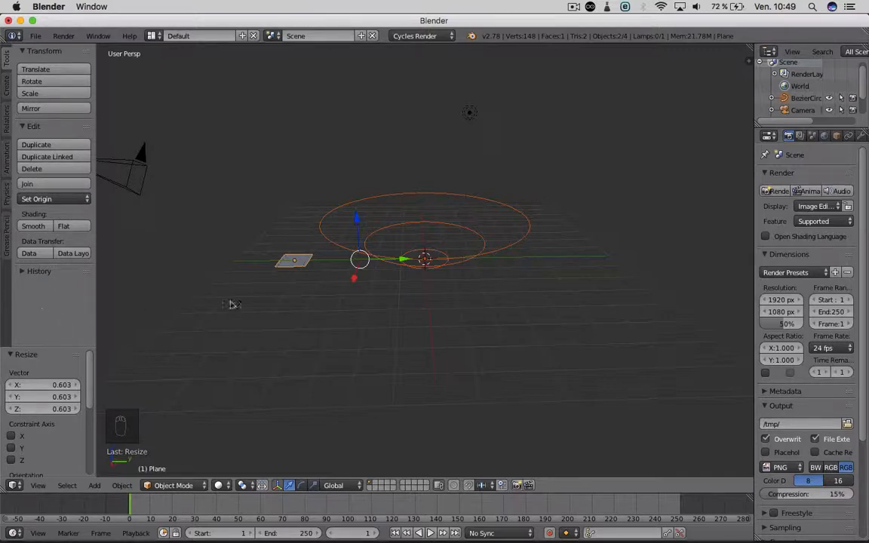
key("Tab")
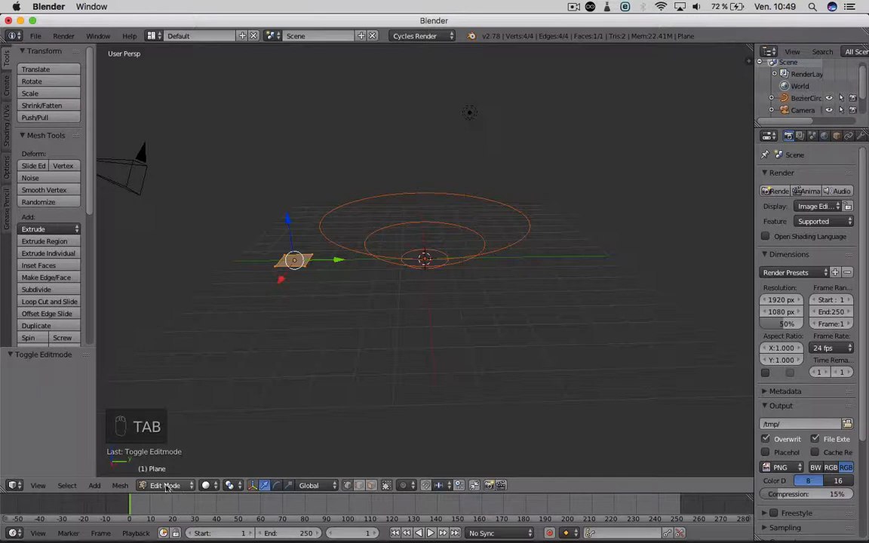
scroll(59, 240, "down", 5)
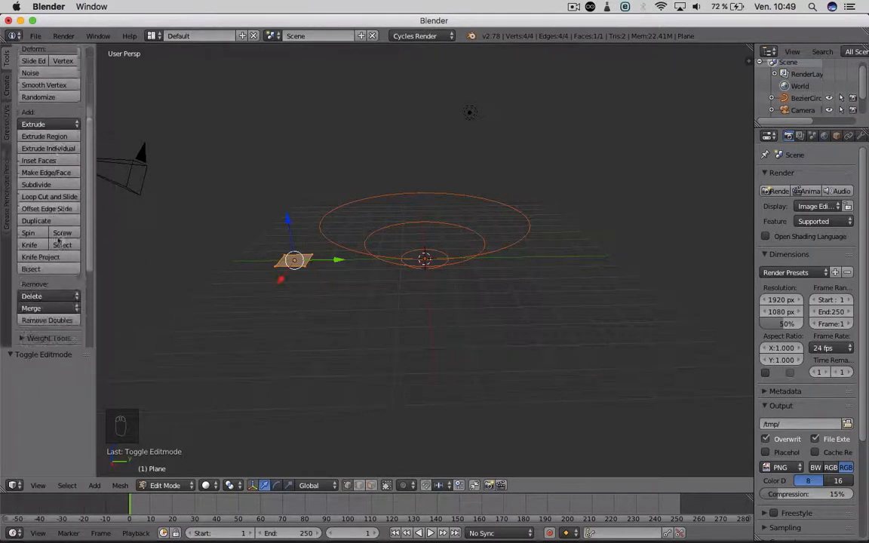
scroll(59, 240, "down", 4)
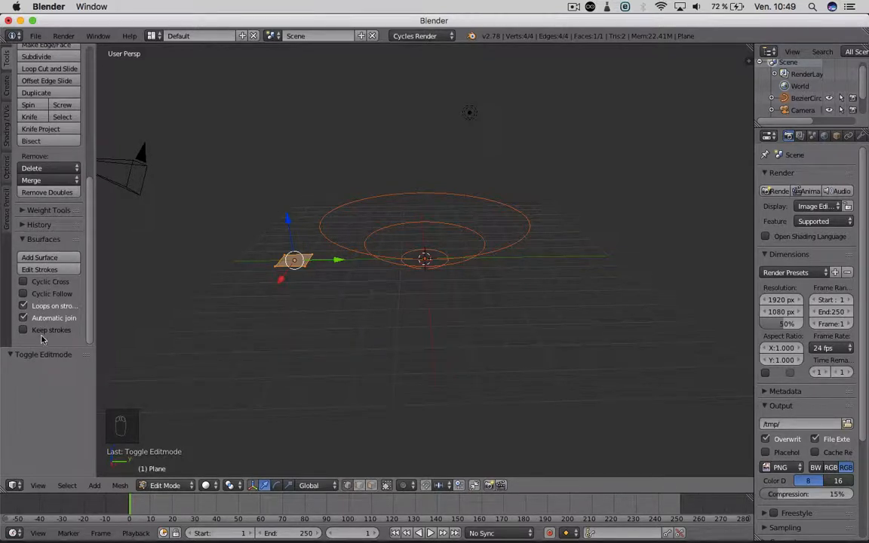
left_click(53, 260)
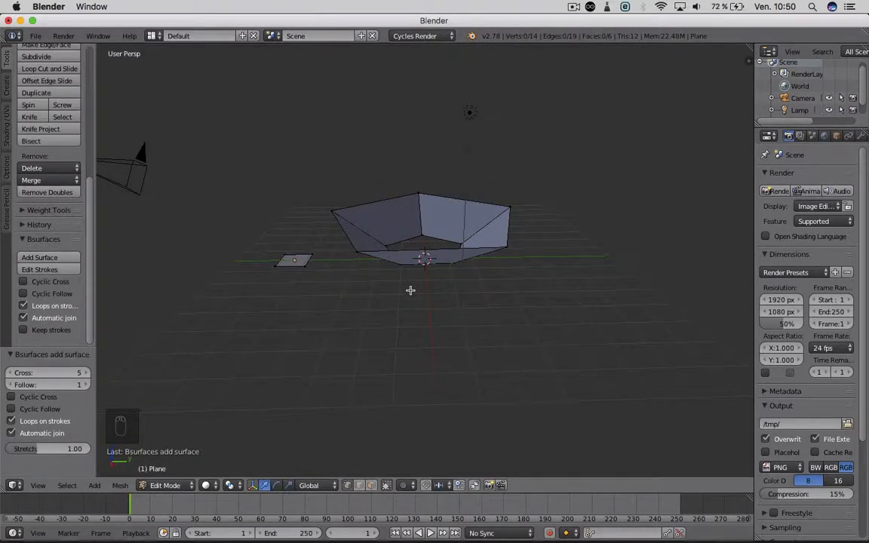
Refine the generated Bsurfaces surface by setting Cross to 13 and Follow to 3, and inspect the resulting bowl
scroll(410, 291, "up", 5)
scroll(410, 290, "down", 5)
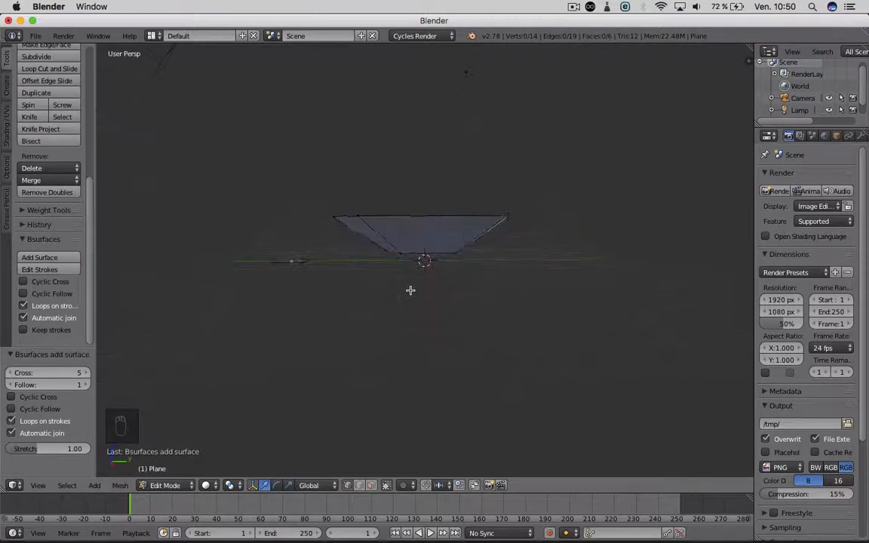
scroll(410, 290, "up", 3)
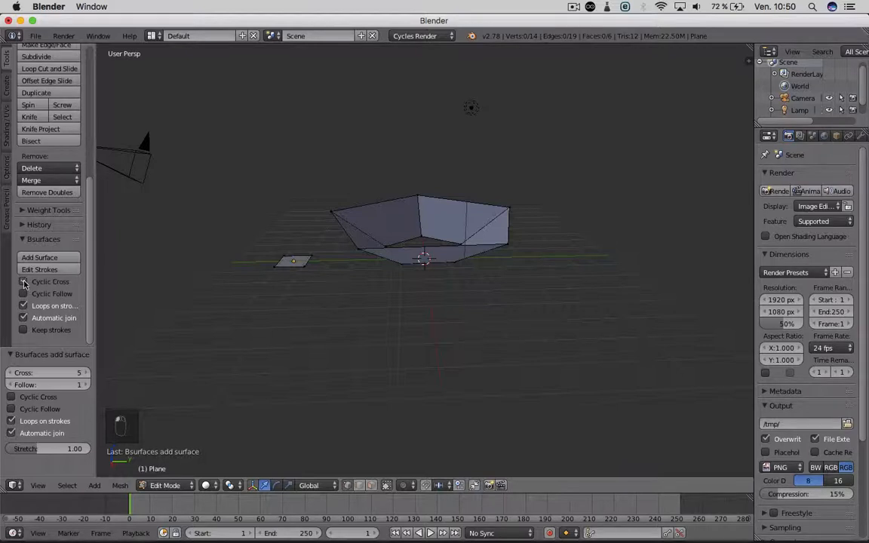
left_click_drag(57, 375, 90, 385)
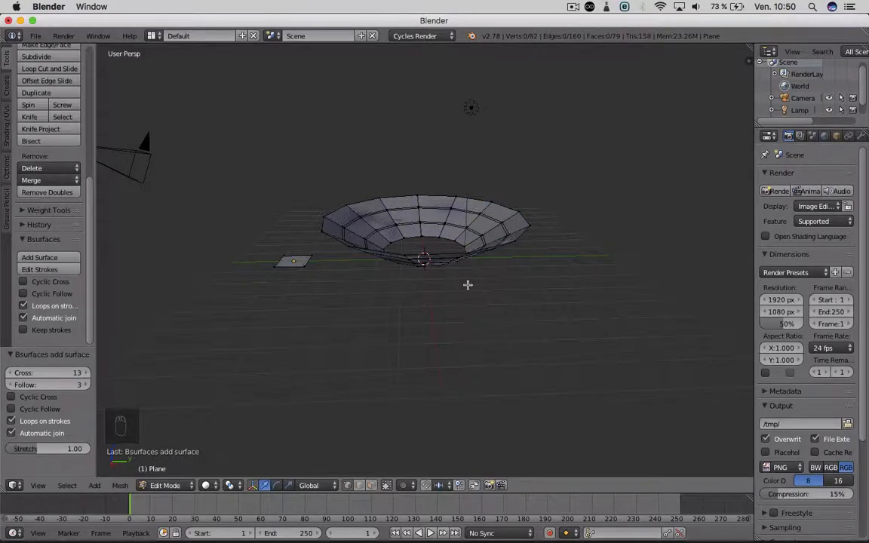
scroll(468, 285, "up", 5)
scroll(468, 286, "down", 6)
scroll(468, 285, "down", 5)
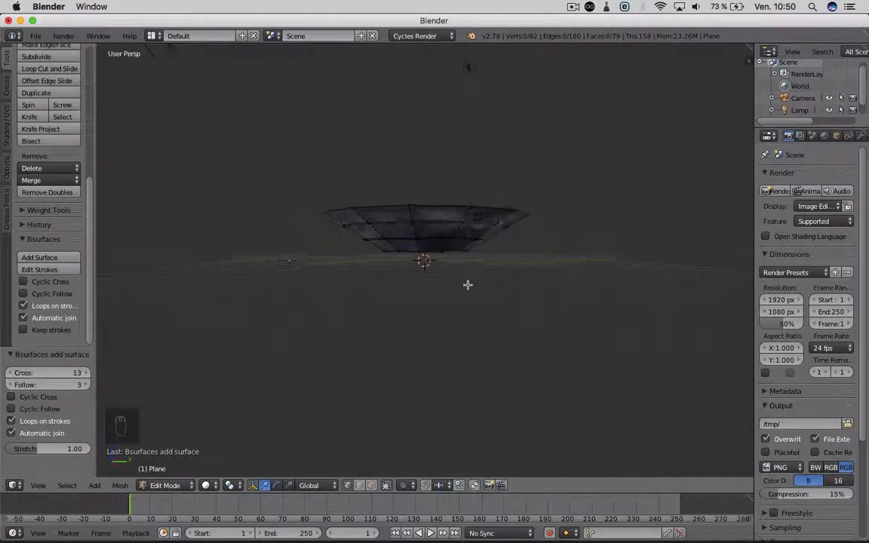
scroll(468, 285, "up", 4)
scroll(468, 285, "up", 5)
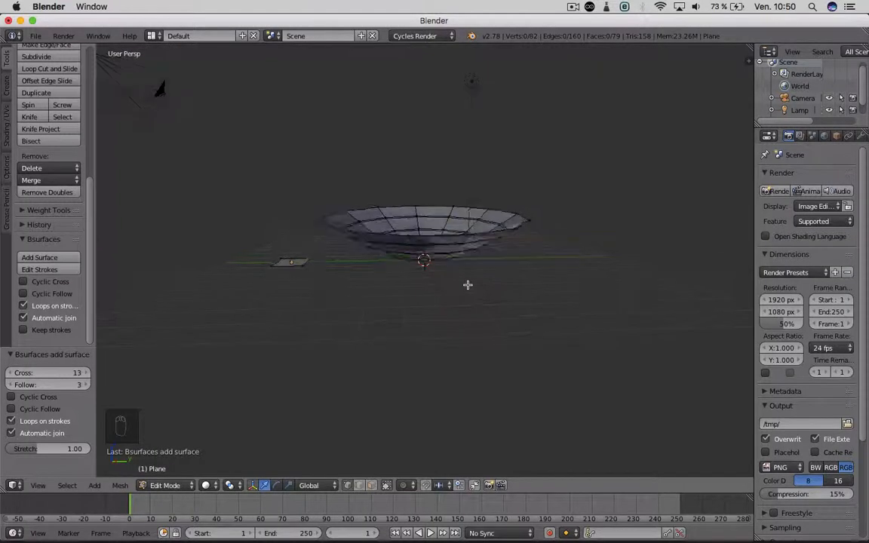